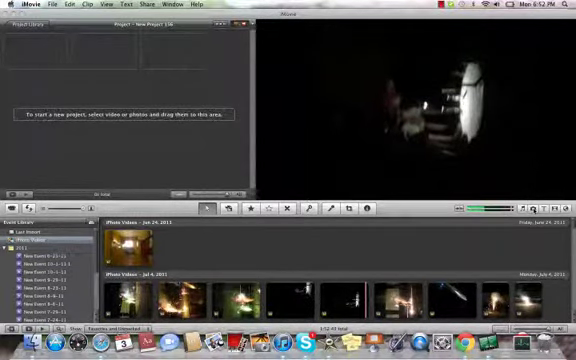
Open the Photos browser to show the iPhoto Events thumbnails
left_click(533, 208)
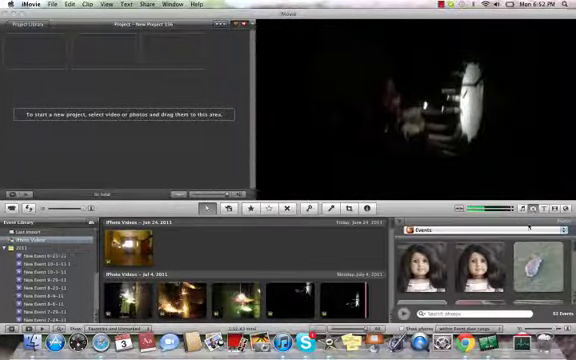
scroll(485, 275, "down", 2)
scroll(485, 275, "down", 3)
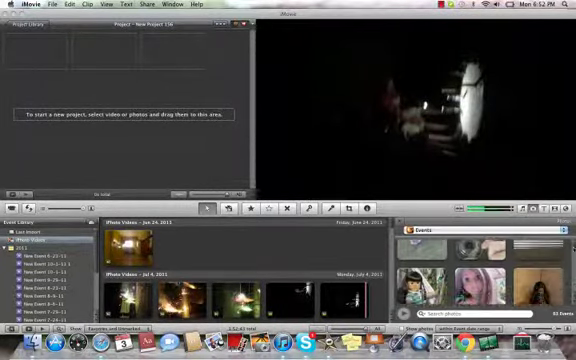
scroll(485, 275, "down", 3)
scroll(485, 275, "down", 3)
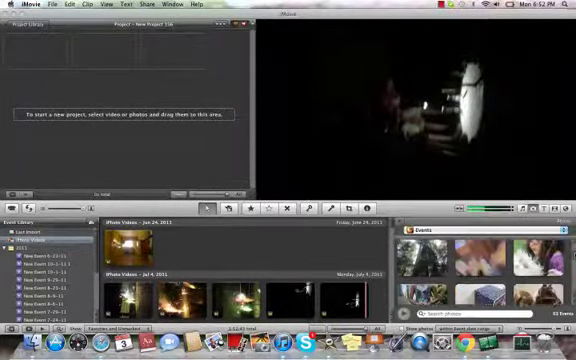
scroll(485, 275, "down", 3)
scroll(485, 275, "down", 3)
scroll(485, 275, "down", 3)
scroll(485, 275, "down", 3)
scroll(485, 275, "down", 3)
scroll(485, 275, "down", 3)
scroll(485, 275, "down", 3)
scroll(485, 275, "down", 3)
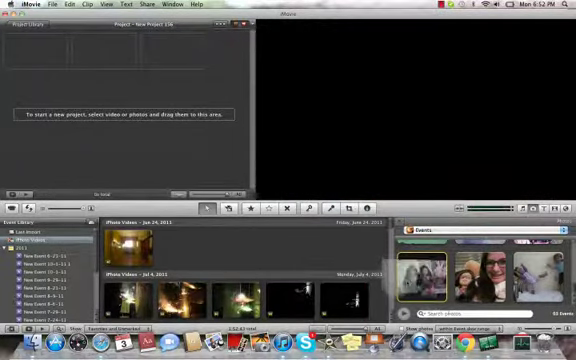
Switch the photo source to iPhoto and drag the selected doll stills into the project
left_click(435, 230)
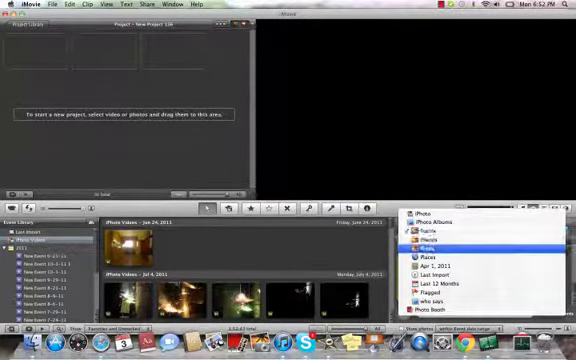
left_click(430, 214)
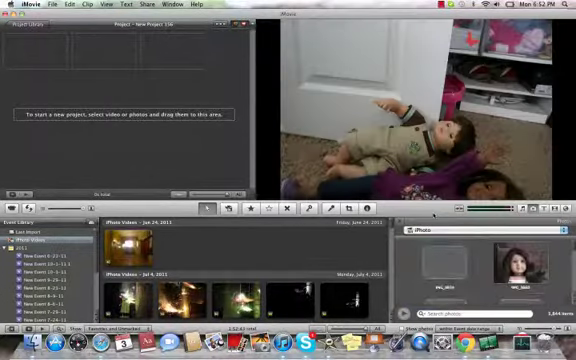
scroll(480, 265, "down", 2)
scroll(480, 265, "down", 2)
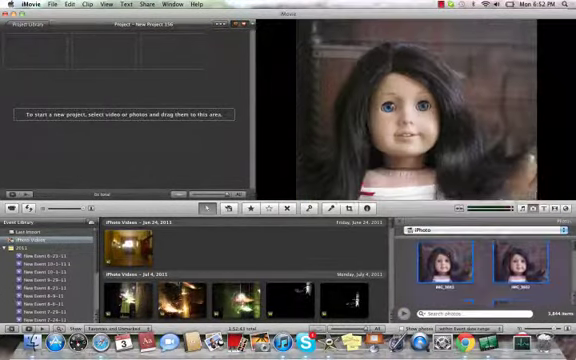
scroll(480, 265, "down", 2)
scroll(480, 265, "down", 2)
scroll(480, 265, "down", 2)
scroll(480, 265, "down", 2)
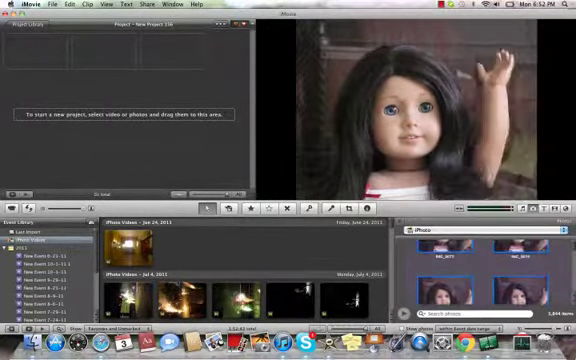
scroll(480, 265, "down", 2)
scroll(480, 265, "down", 2)
scroll(480, 270, "down", 2)
scroll(480, 270, "down", 2)
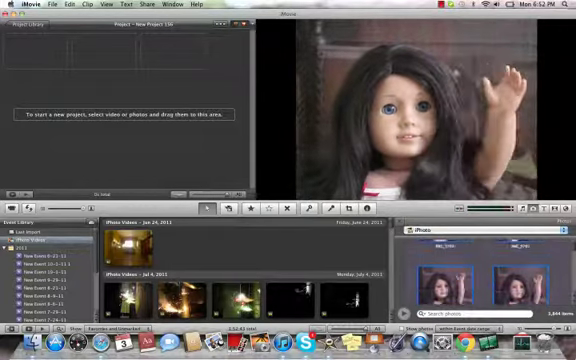
scroll(480, 270, "down", 2)
scroll(480, 270, "down", 2)
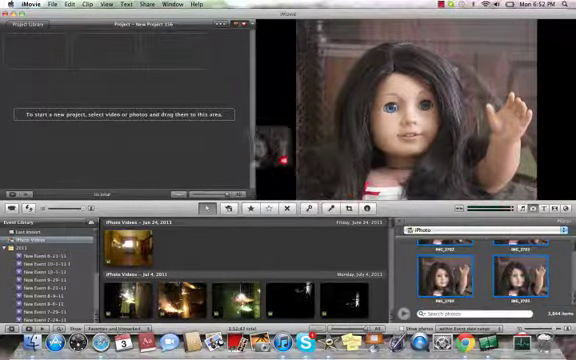
left_click_drag(445, 275, 190, 98)
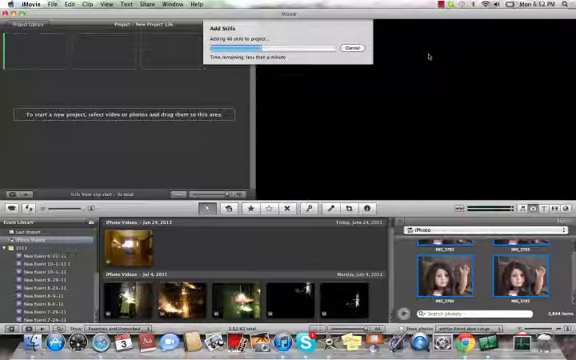
Let the Add Stills import of all 48 doll photos complete
left_click(444, 4)
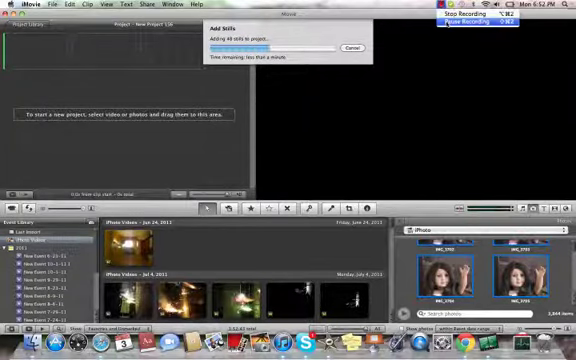
left_click(476, 20)
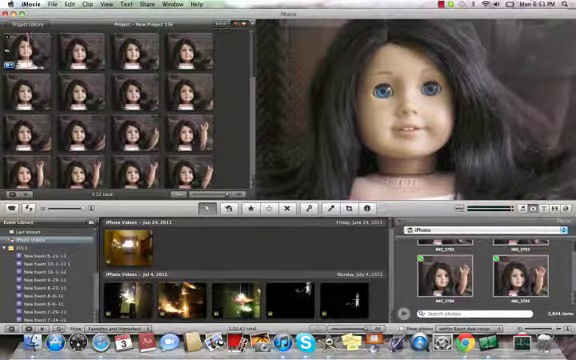
Change the first clip's Inspector Duration to 0.1 seconds and confirm with Done
left_click(69, 5)
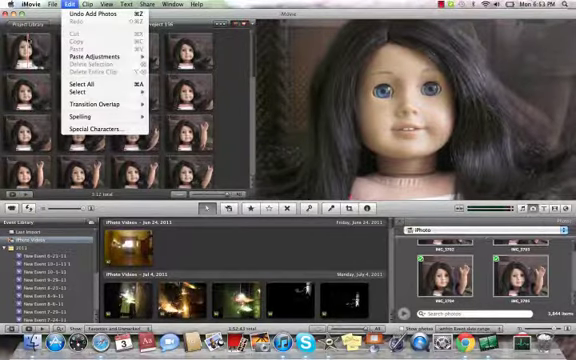
left_click(13, 18)
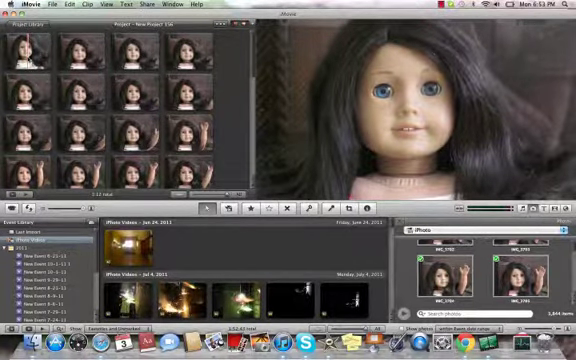
double_click(25, 50)
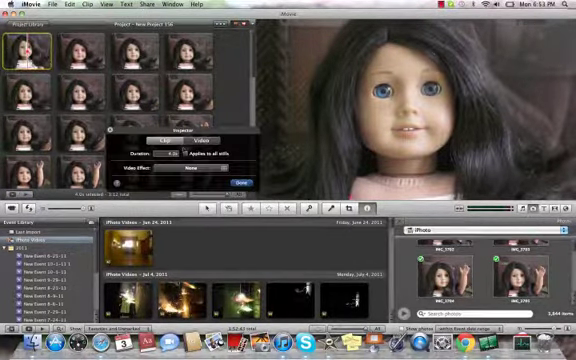
left_click(173, 153)
key("BackSpace")
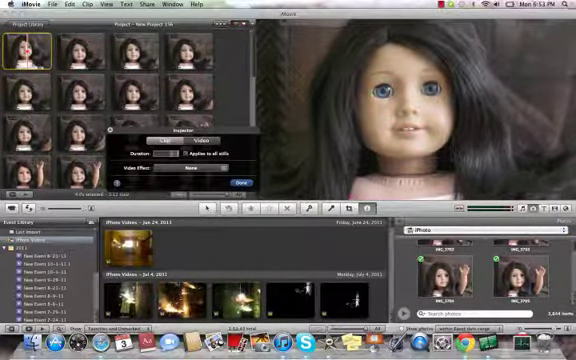
type("0.1")
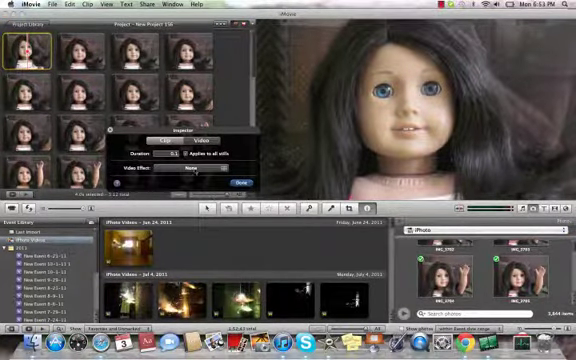
left_click(241, 183)
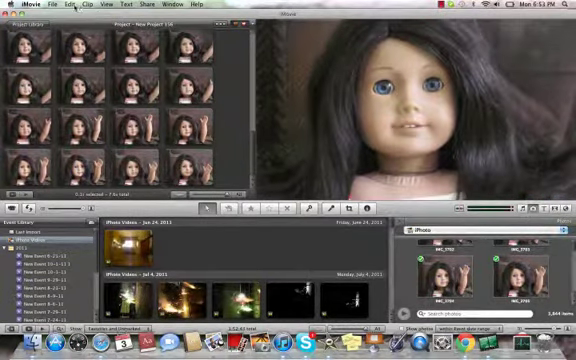
Select all photo clips with Edit > Select > Photos and set their Crop framing to Fit
left_click(75, 6)
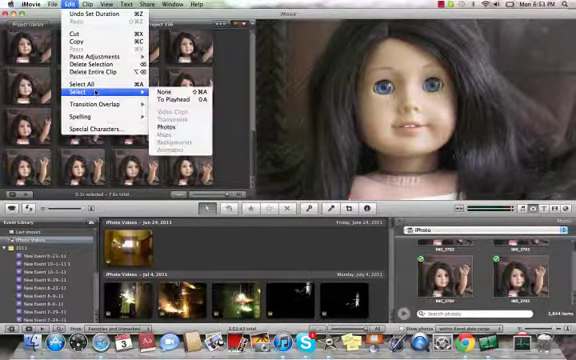
mouse_move(90, 92)
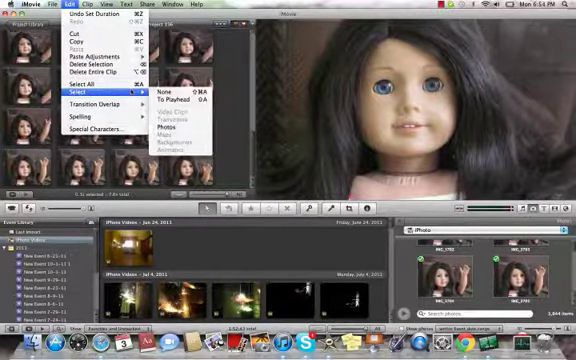
left_click(166, 127)
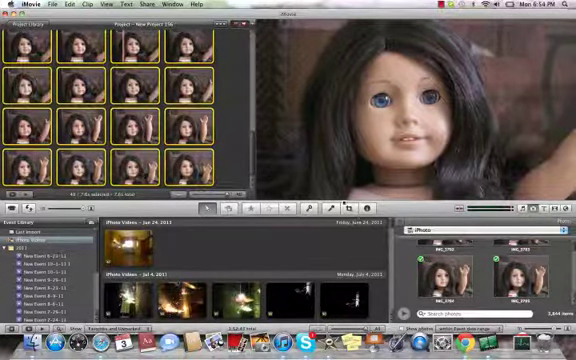
left_click(350, 208)
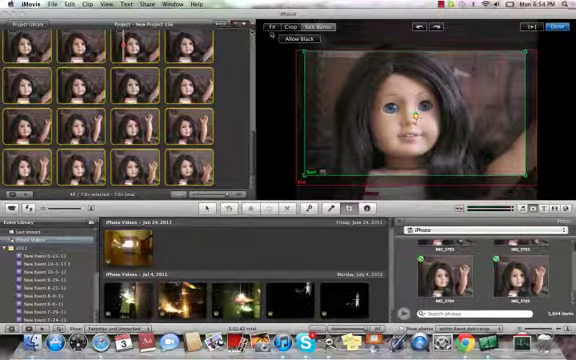
left_click(270, 28)
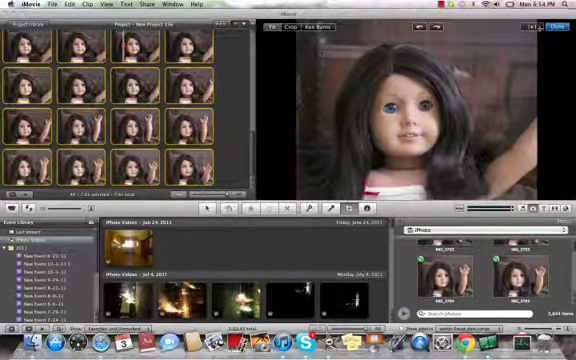
left_click(556, 28)
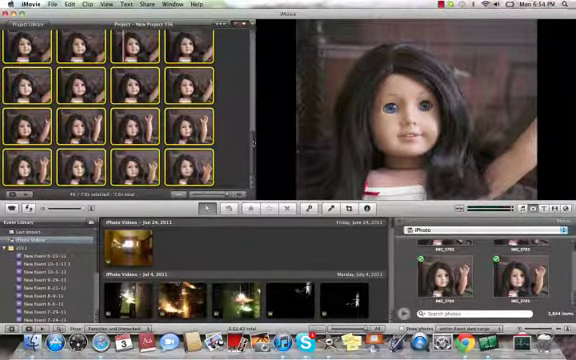
key("space")
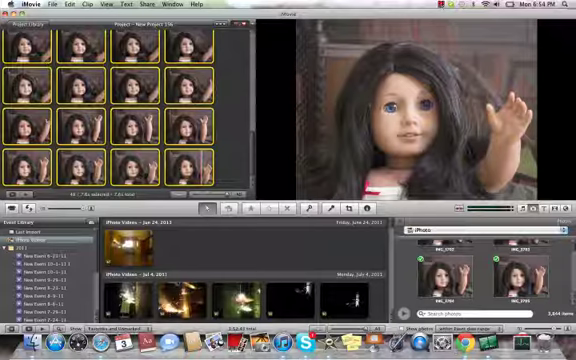
left_click(442, 4)
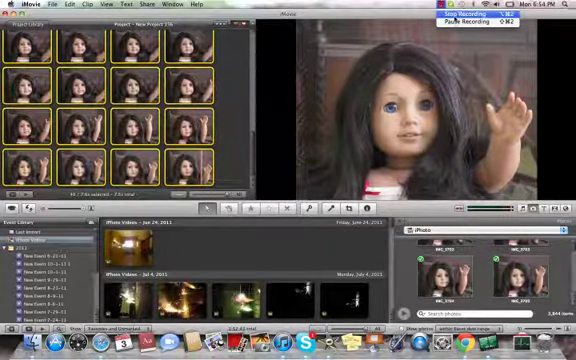